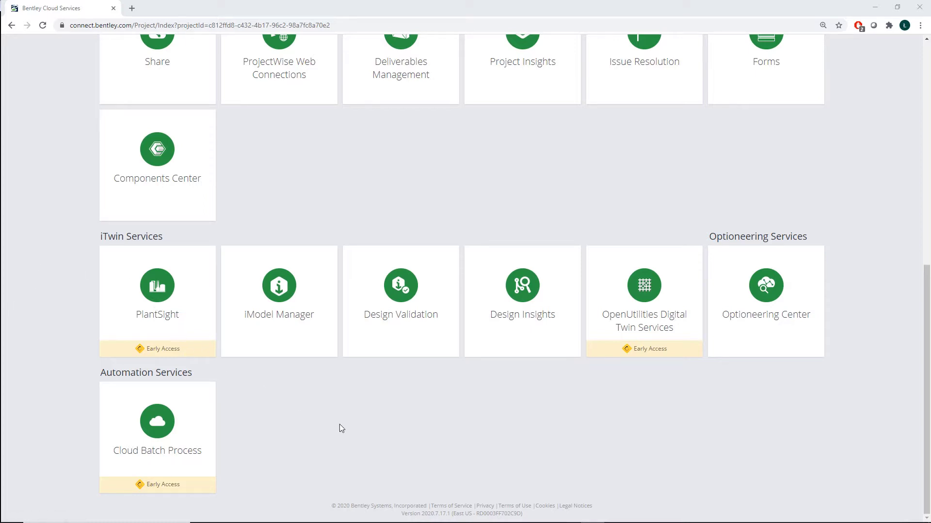
- Open the project's Design Validation service and start a new clash detection test
left_click(409, 300)
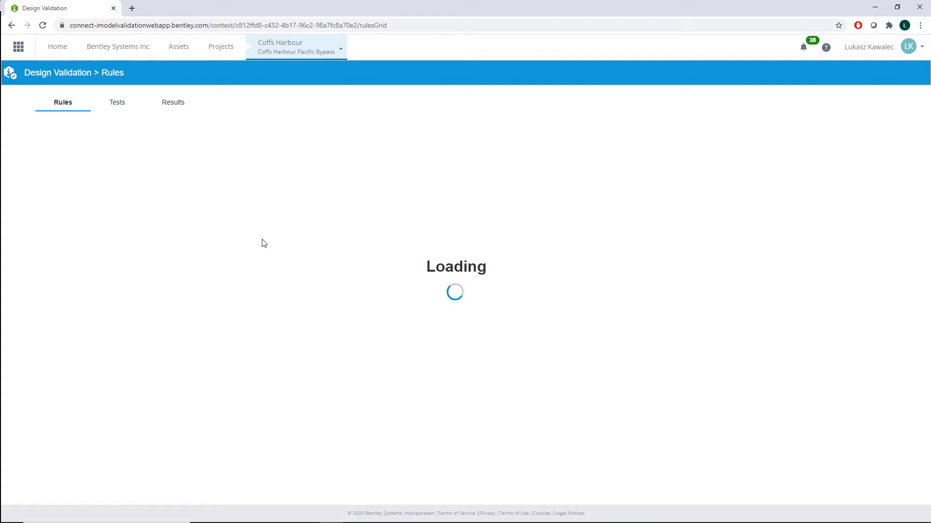
left_click(117, 107)
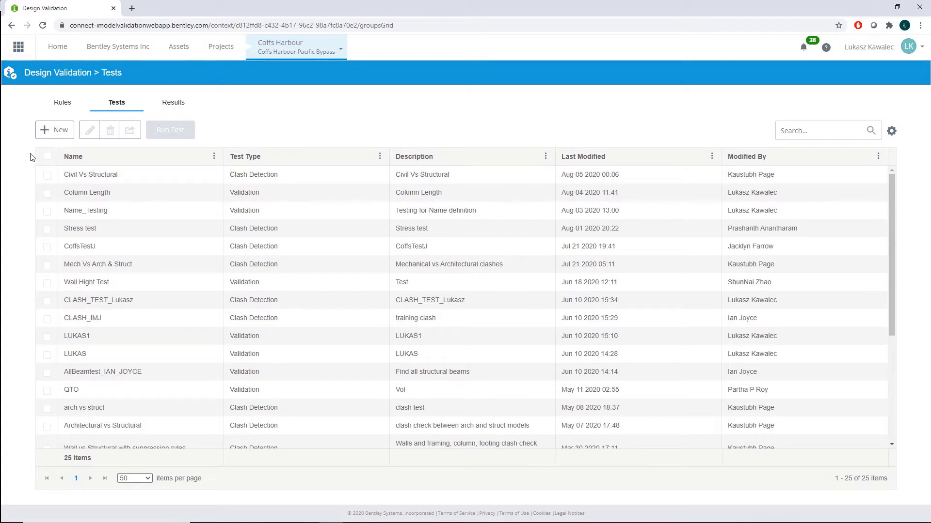
left_click(44, 130)
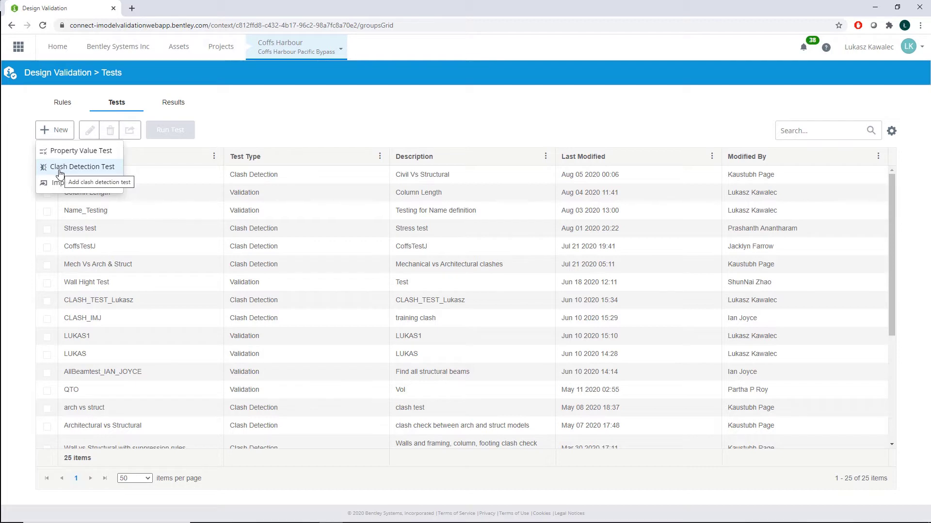
left_click(86, 167)
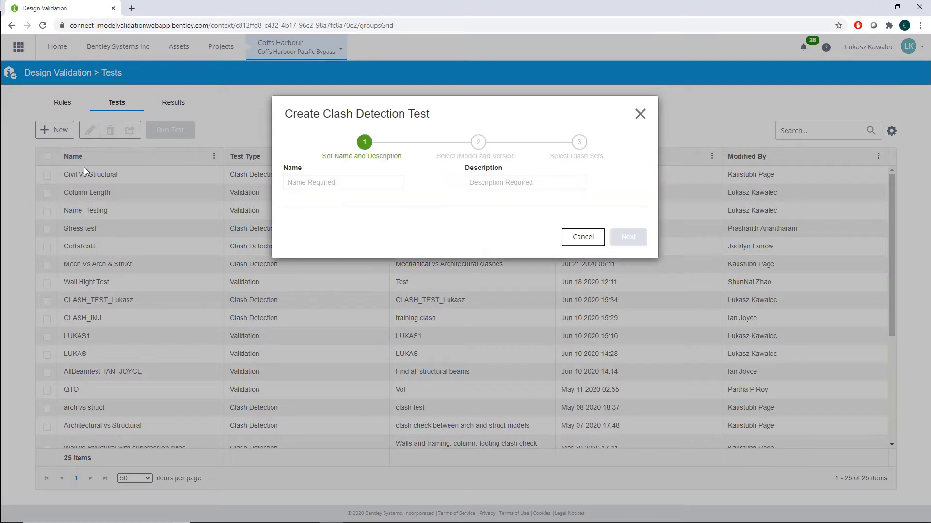
- Name the clash test "Roof vs beam", describe it as "Needed for construction", and continue to the iModel selection
left_click(316, 183)
type("Roff")
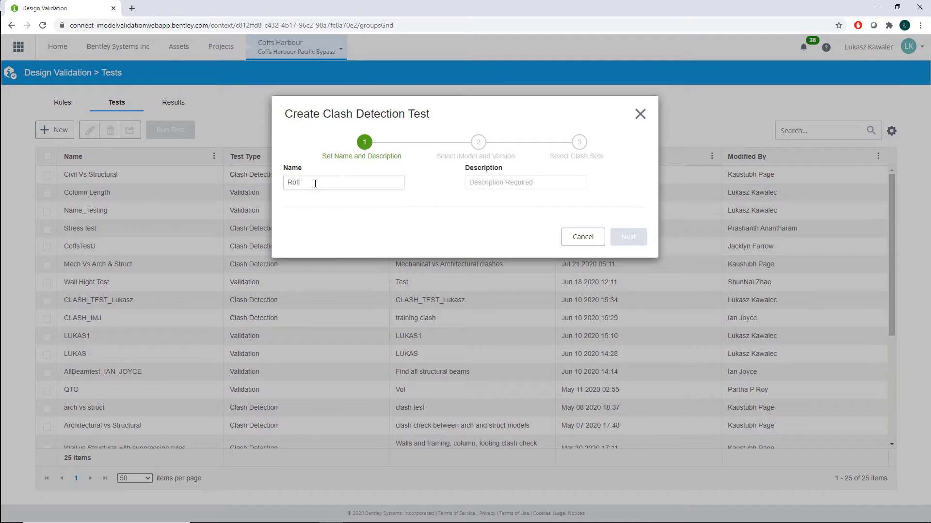
type("of vs Beam")
left_click(505, 182)
type("N")
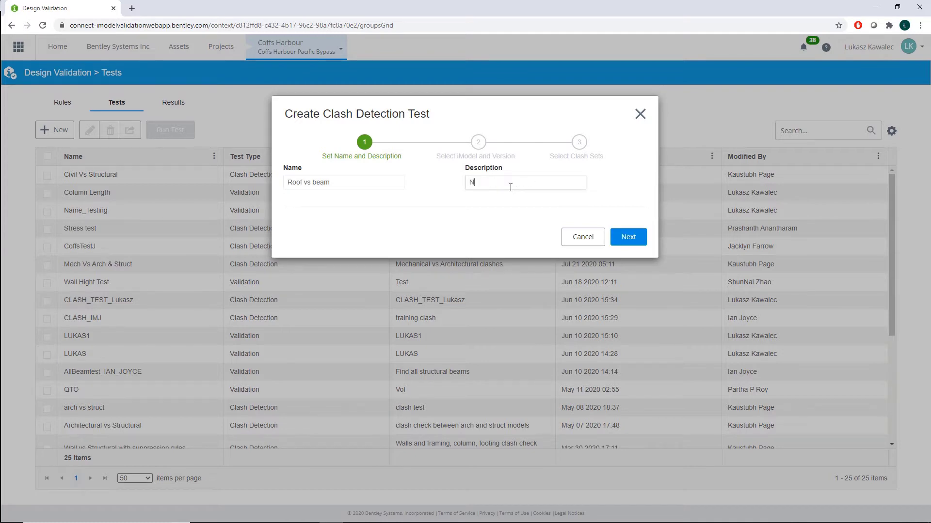
type("eeded for construction")
left_click(625, 240)
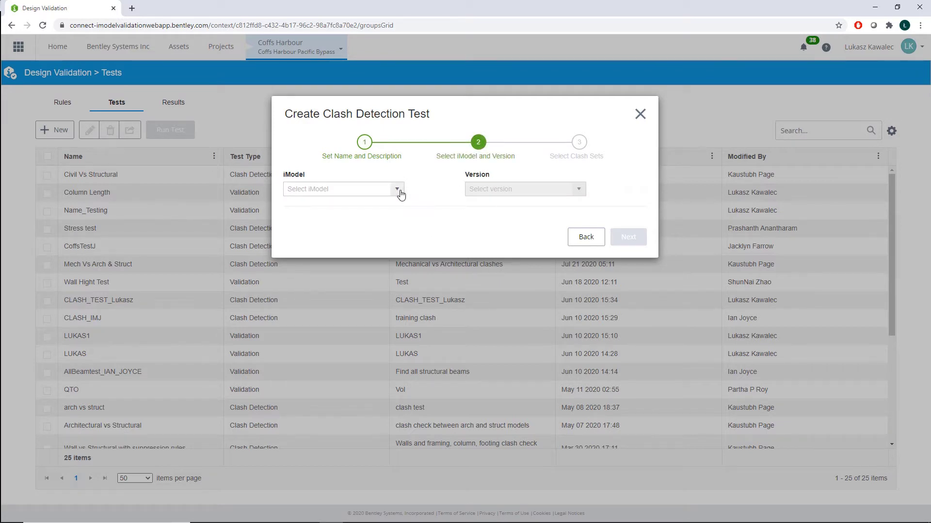
- Choose the iModel Coffs Harbour Road and Rail with version DD.00.02.09 and continue to the clash sets
left_click(397, 189)
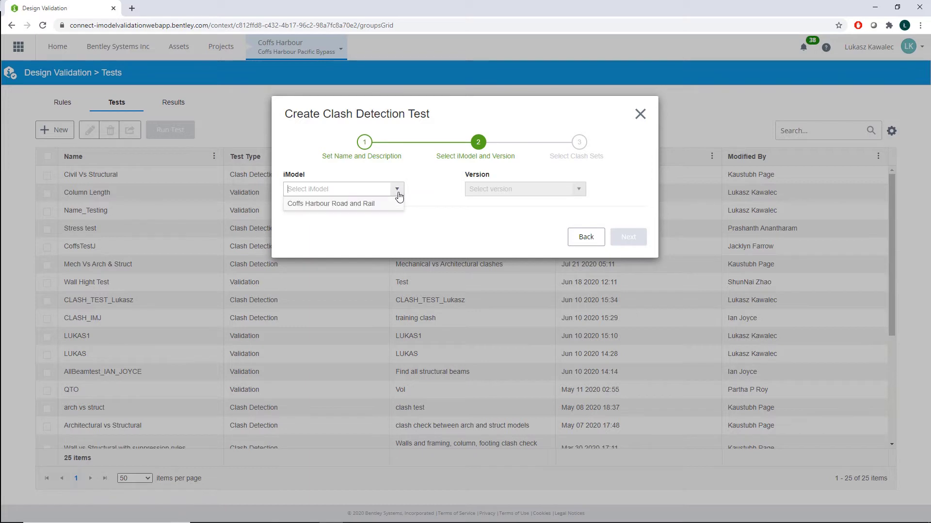
left_click(303, 204)
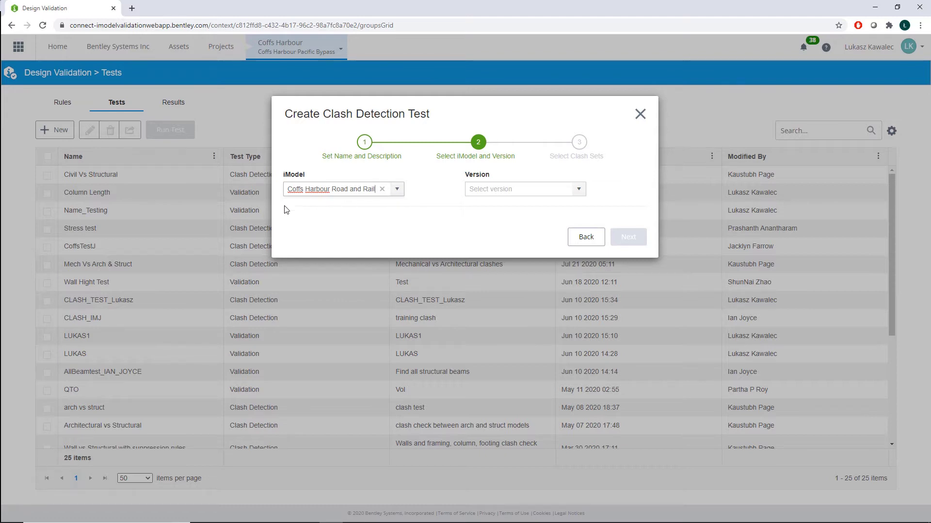
left_click(580, 190)
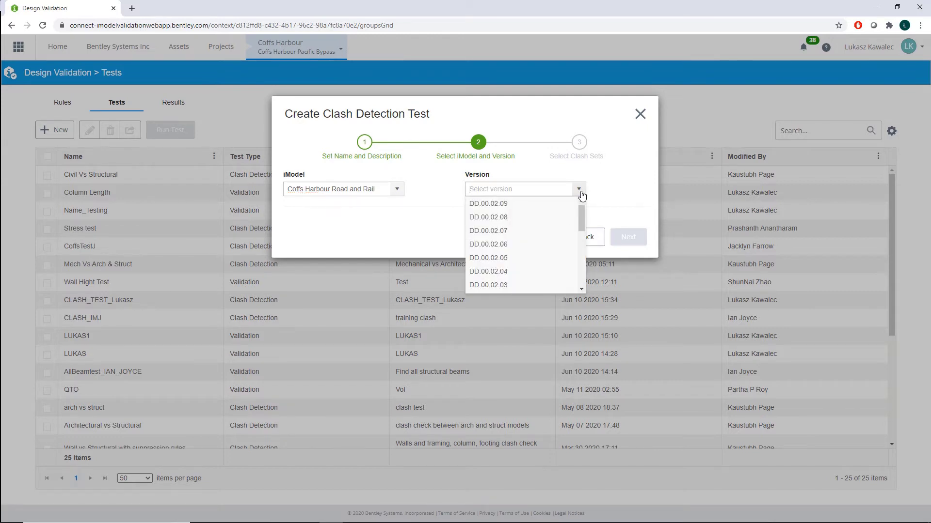
left_click(500, 208)
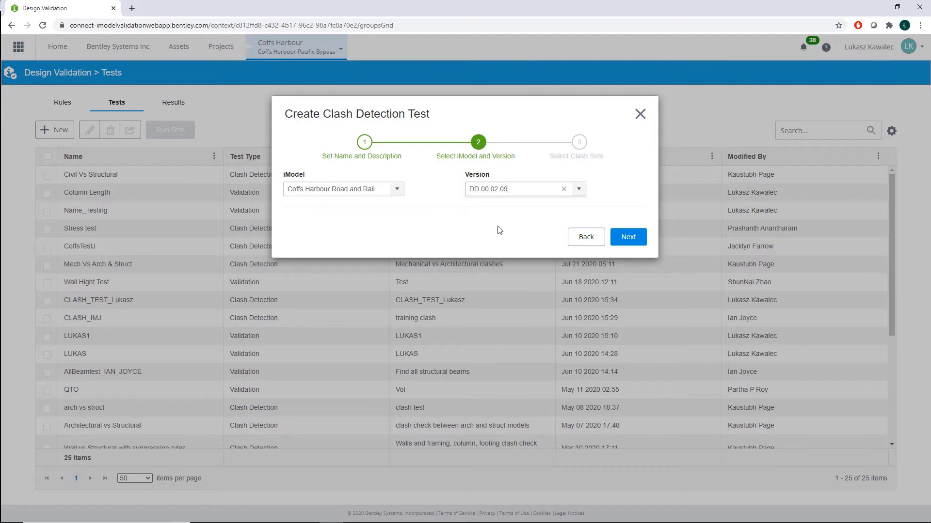
left_click(630, 242)
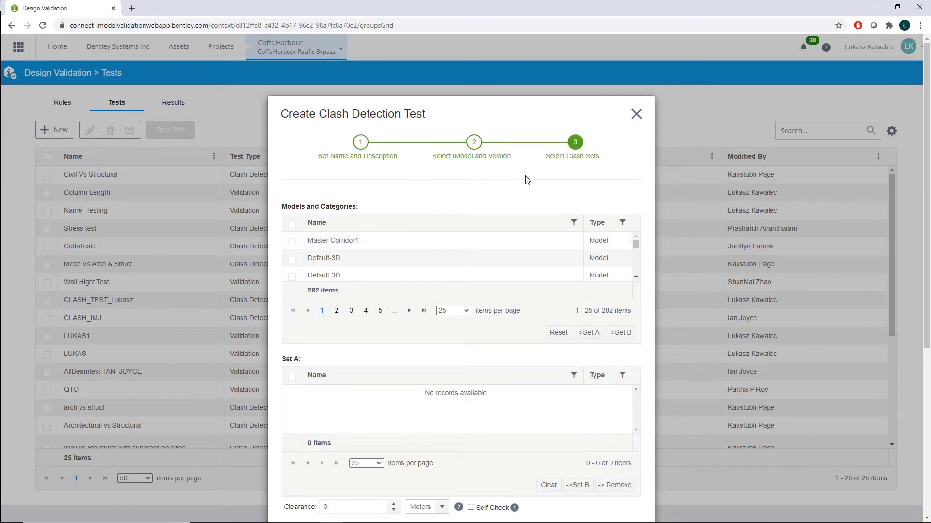
- Try filtering the models and categories list to types containing "cat", and clear that filter
scroll(623, 240, "down", 1)
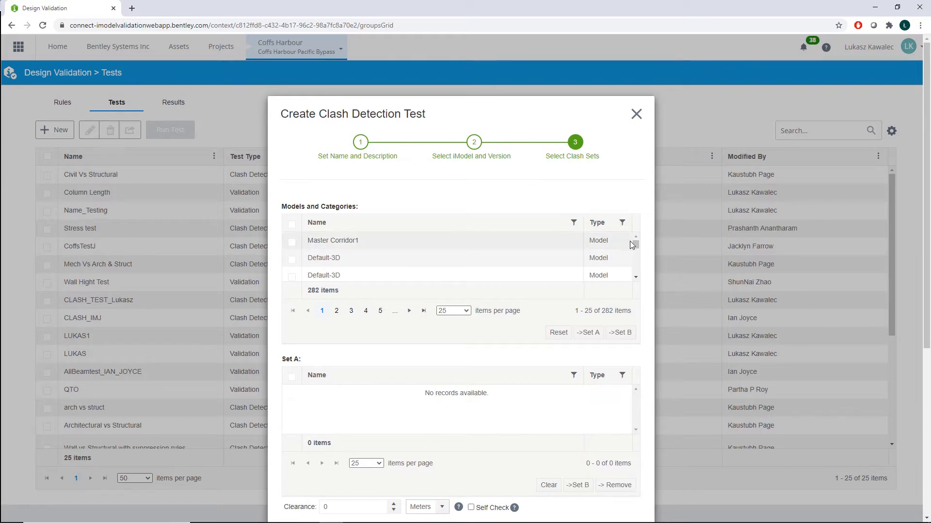
scroll(636, 262, "down", 3)
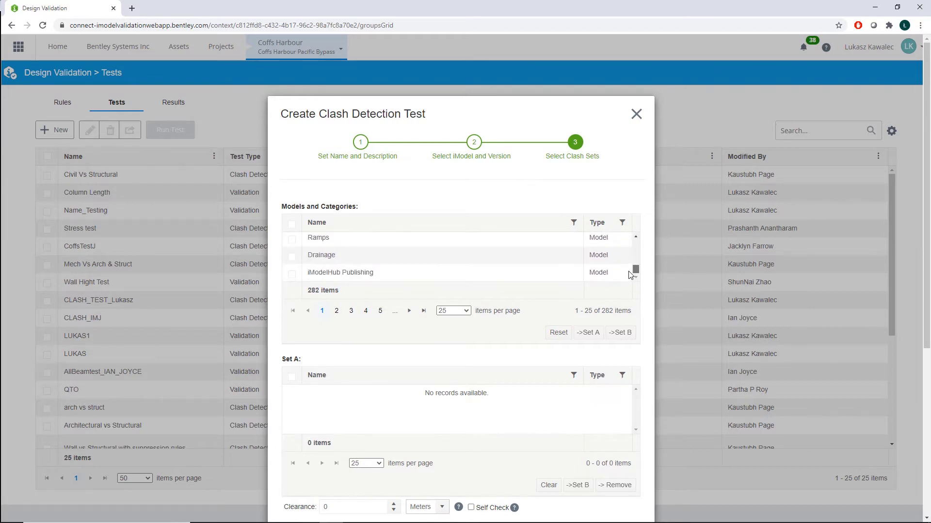
left_click(623, 223)
left_click(635, 264)
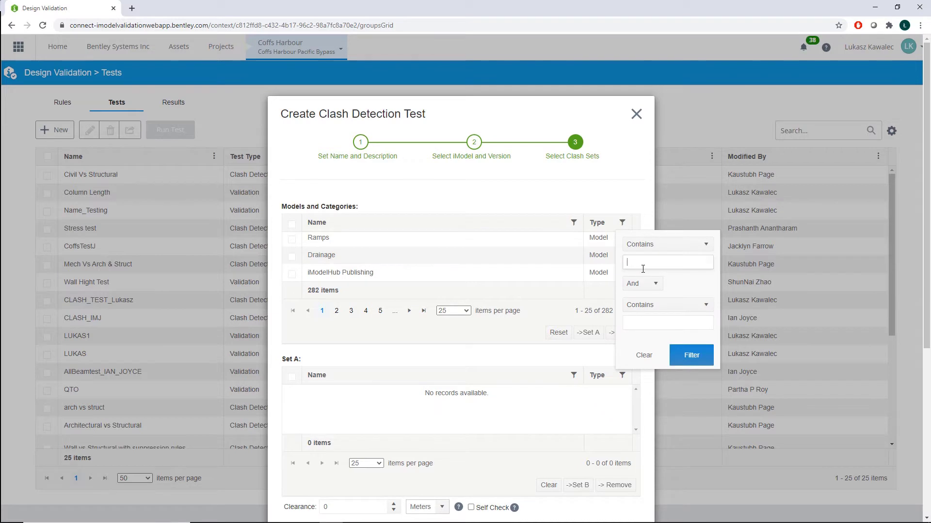
type("cat")
key("Return")
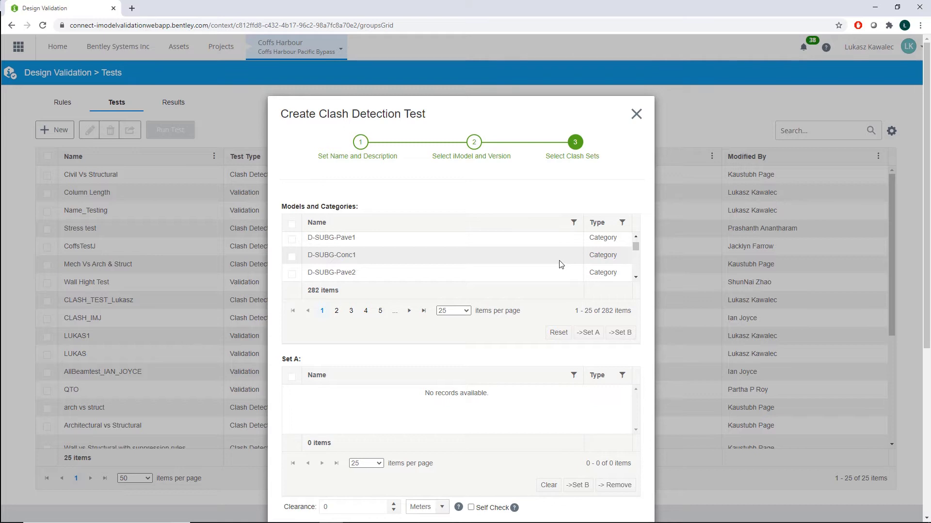
left_click(622, 223)
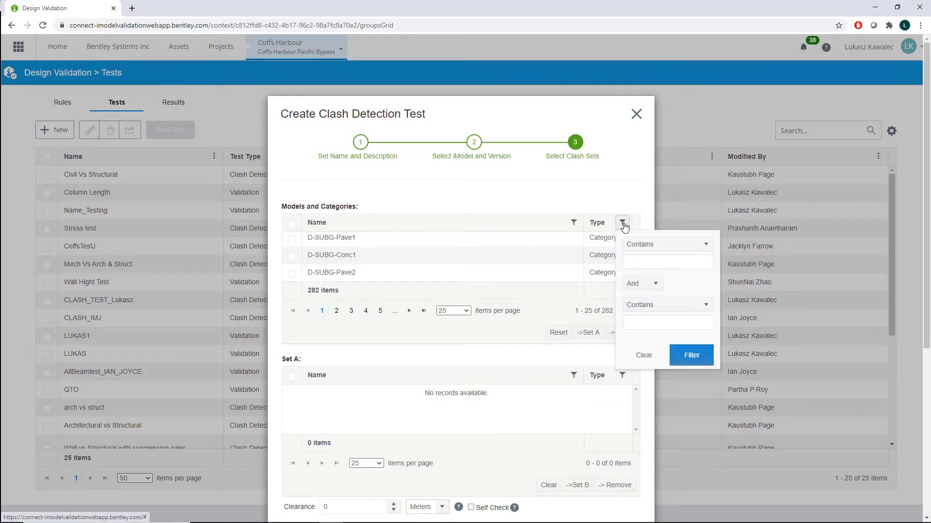
left_click(644, 355)
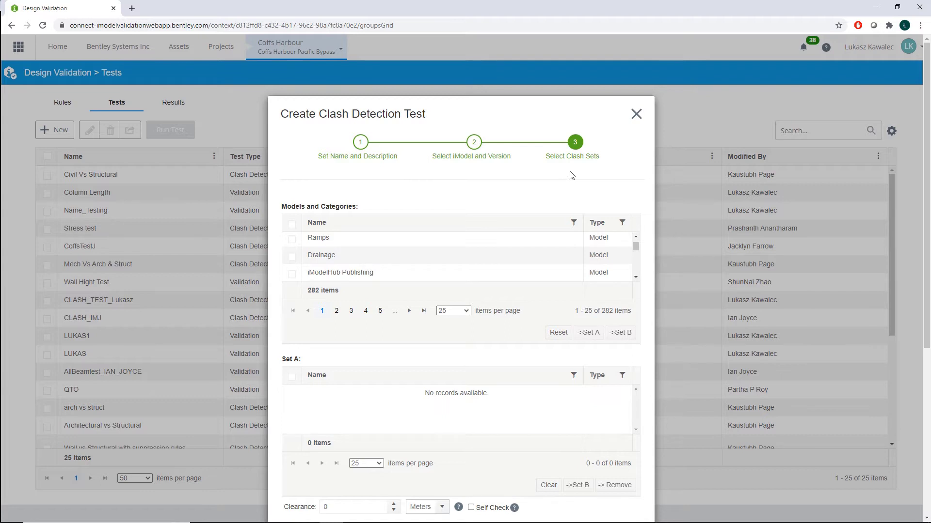
- Filter the model and category names by "roof" and add S_150_90_roof, A-ROOF-GUTR and OST_Roofs to Set A
left_click(575, 225)
left_click(599, 264)
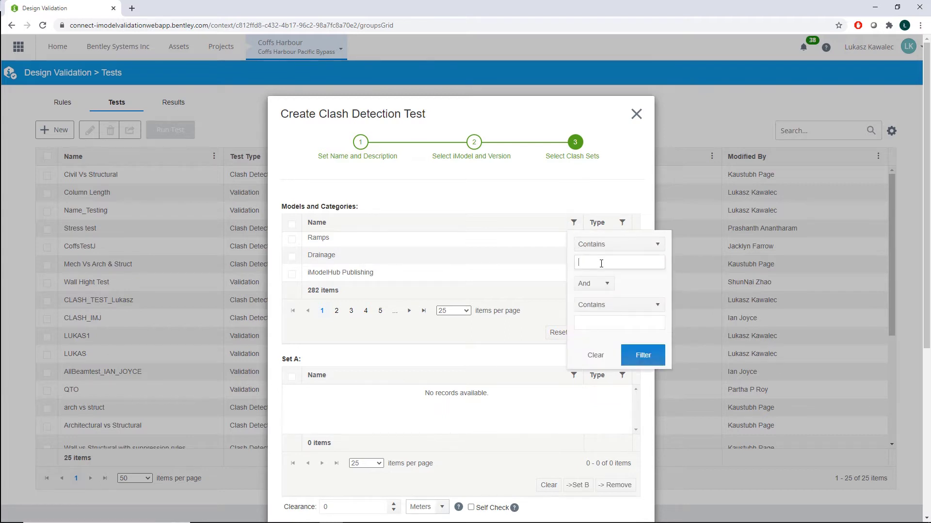
type("roof")
left_click(637, 364)
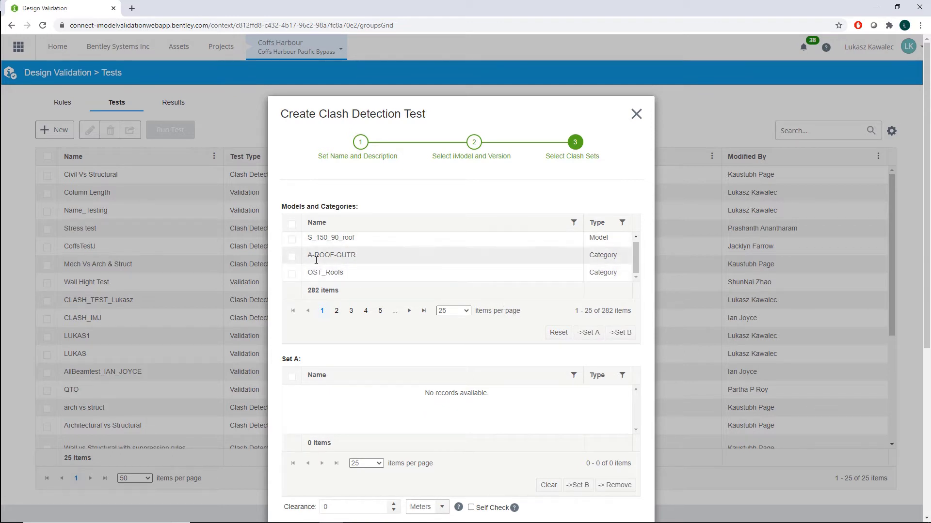
left_click(291, 239)
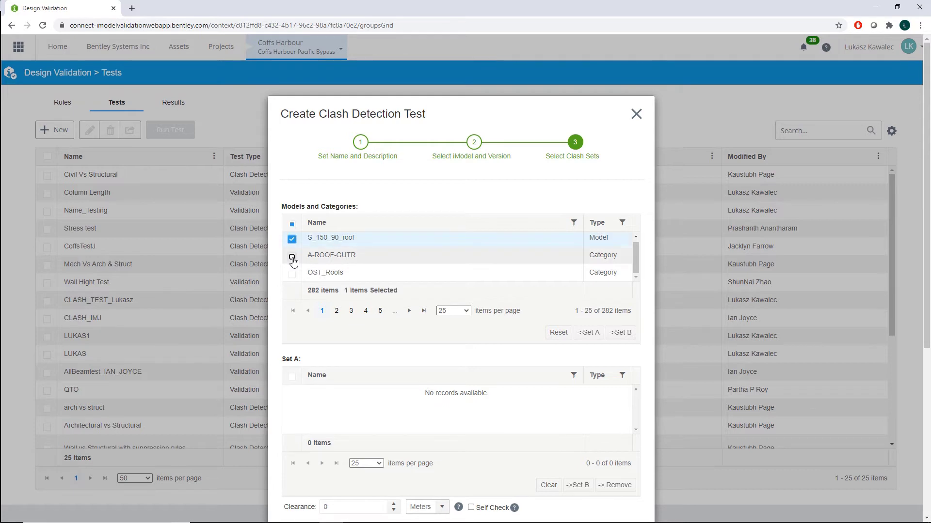
left_click(291, 256)
left_click(292, 274)
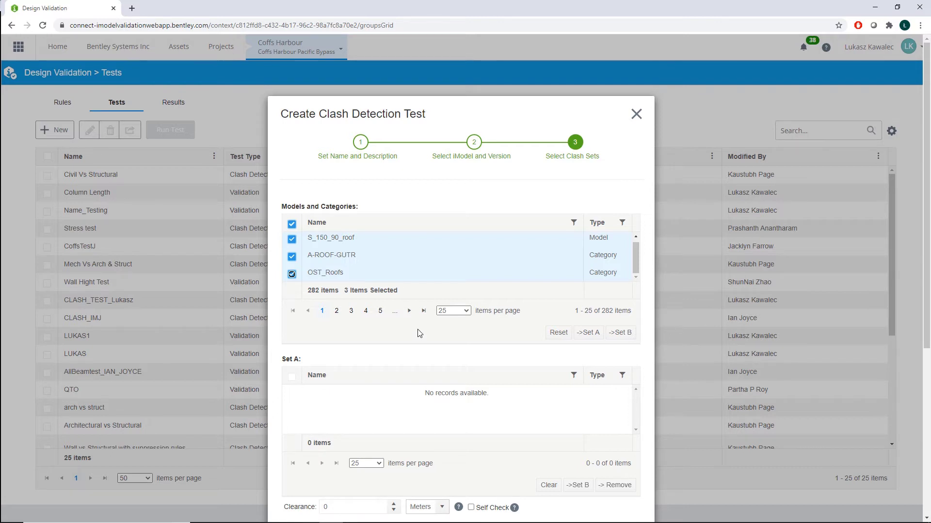
left_click(589, 339)
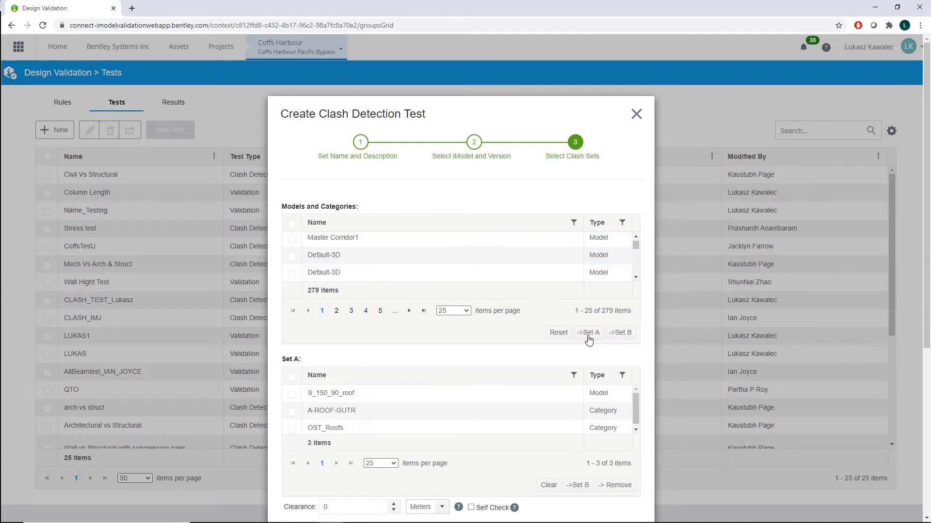
- Filter the model and category names by "beam" and add all matching categories to Set B
left_click(574, 223)
left_click(608, 358)
left_click(573, 223)
left_click(599, 262)
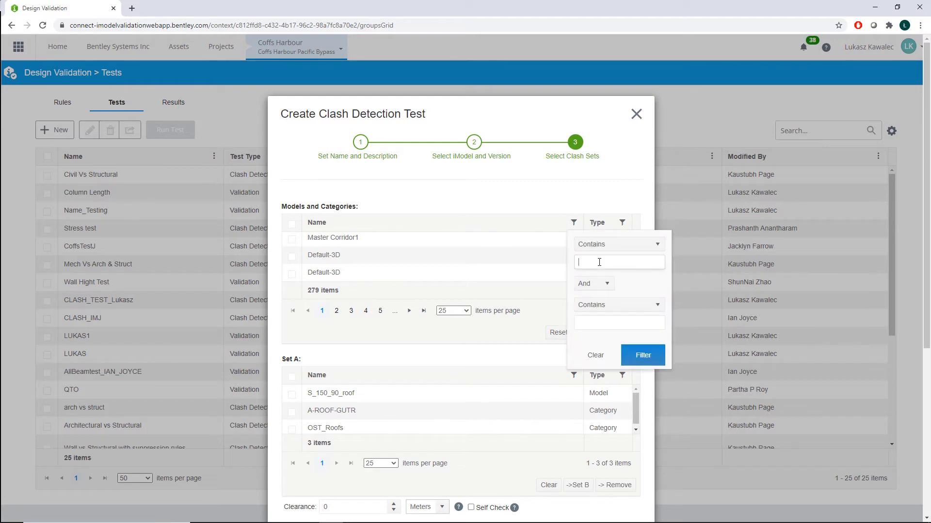
type("beam")
key("Return")
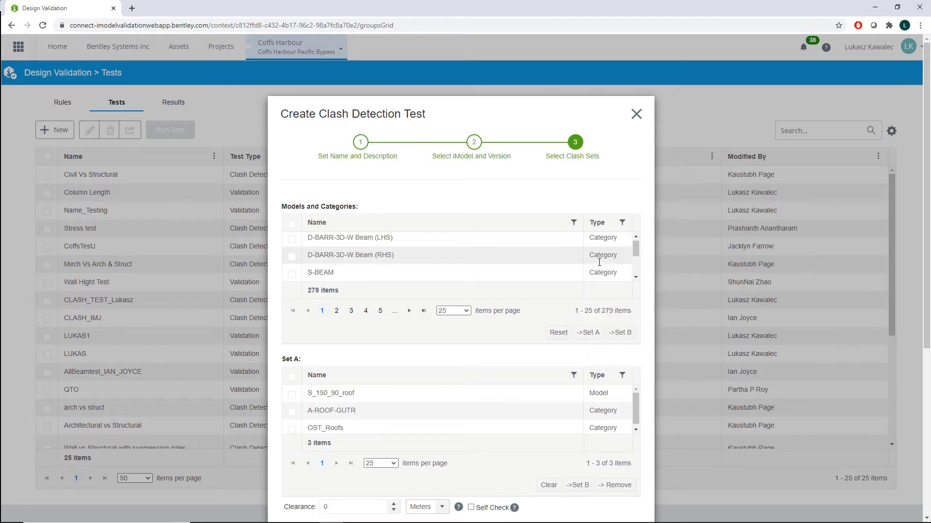
scroll(412, 273, "down", 3)
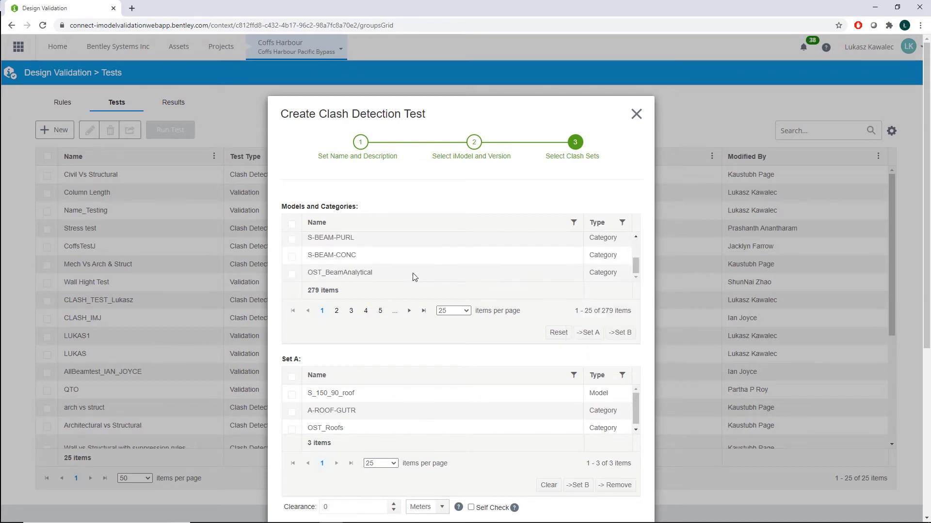
scroll(311, 257, "up", 3)
left_click(292, 242)
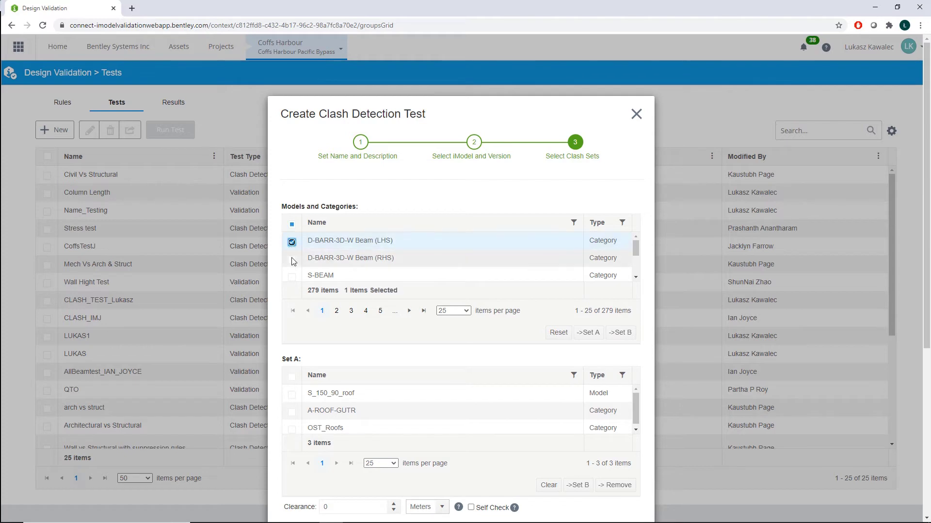
left_click(291, 259)
left_click(291, 224)
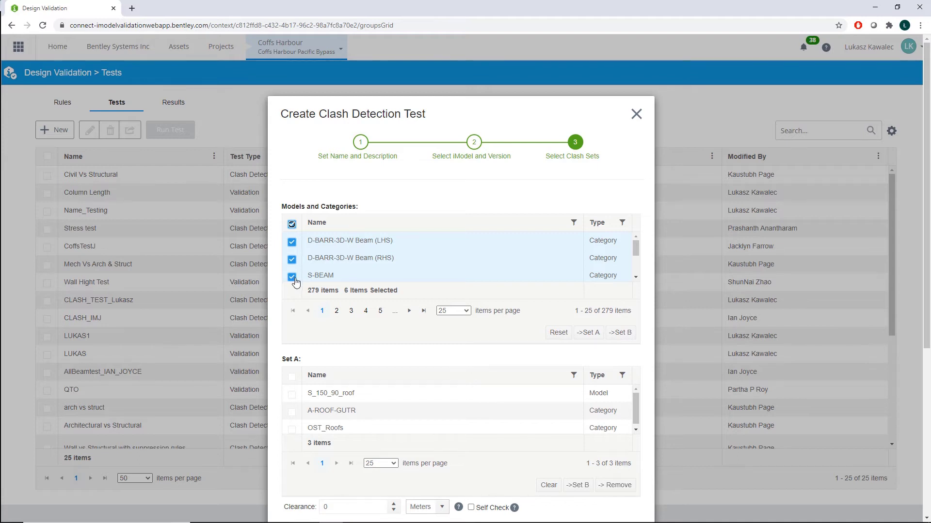
left_click(625, 338)
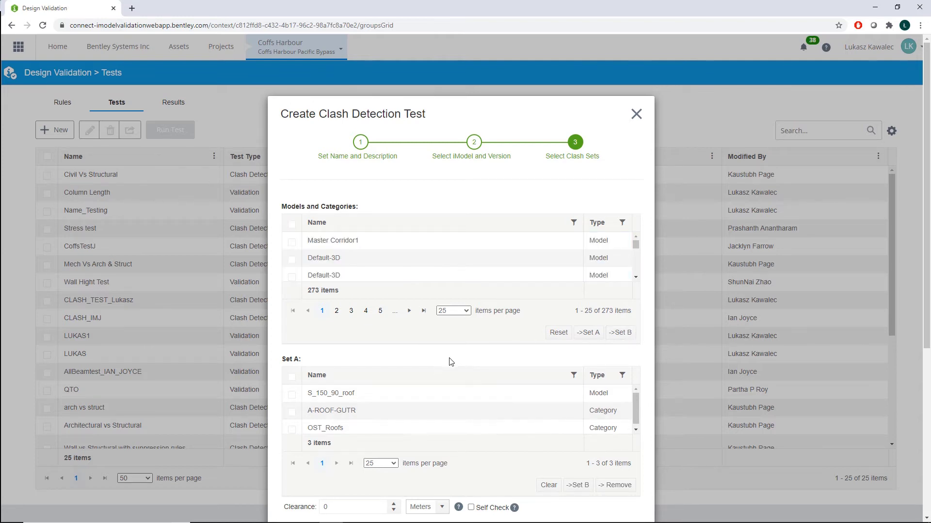
- Keep the touching tolerance unit as Meters and create the clash detection test
scroll(452, 358, "down", 5)
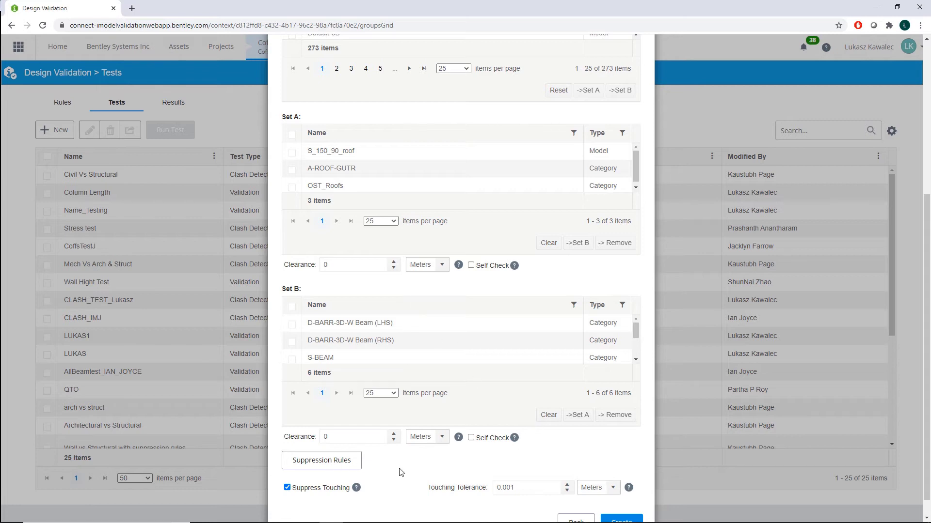
scroll(400, 472, "down", 1)
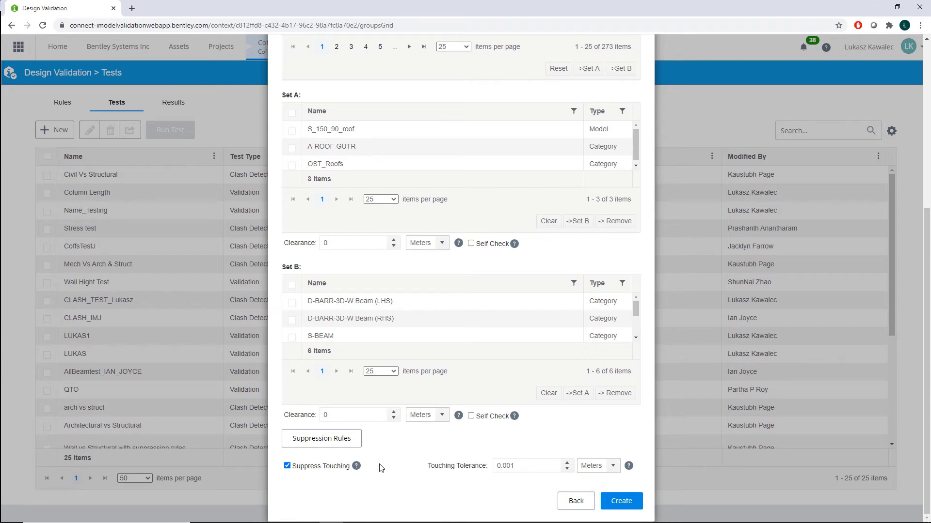
left_click(612, 467)
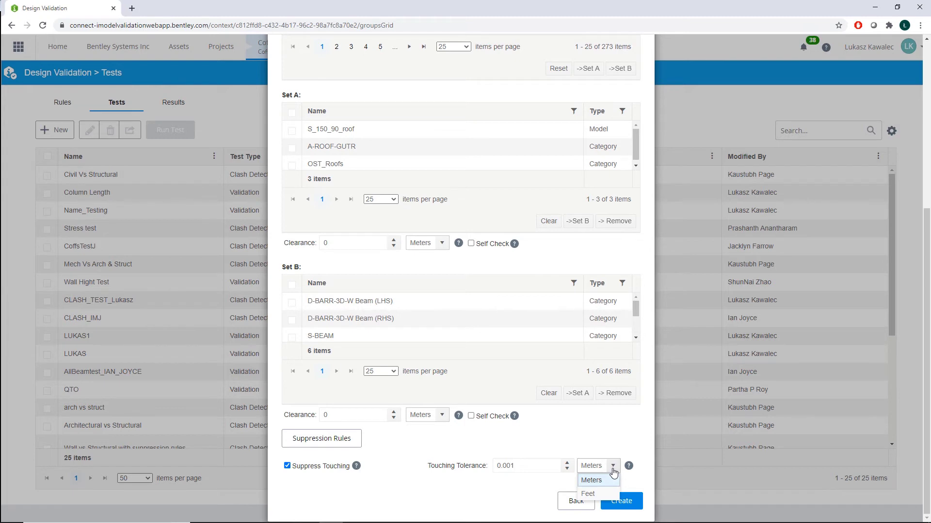
left_click(613, 470)
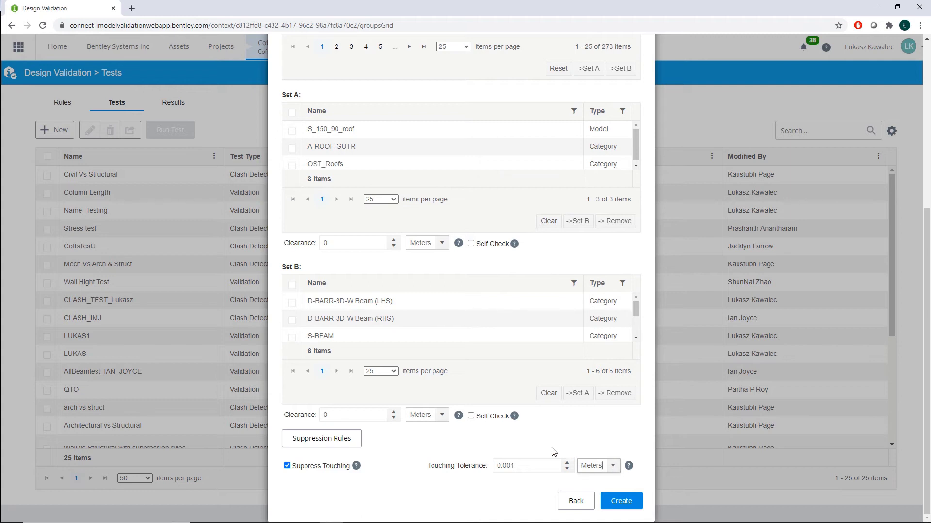
left_click(611, 502)
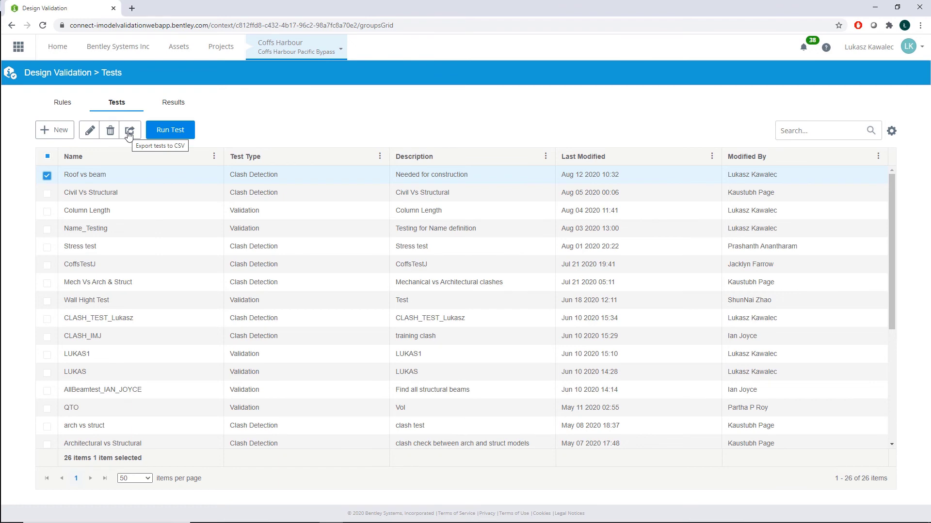
- Run the "Roof vs beam" test on version DD.00.02.09 of Coffs Harbour Road and Rail and open the test results
left_click(159, 131)
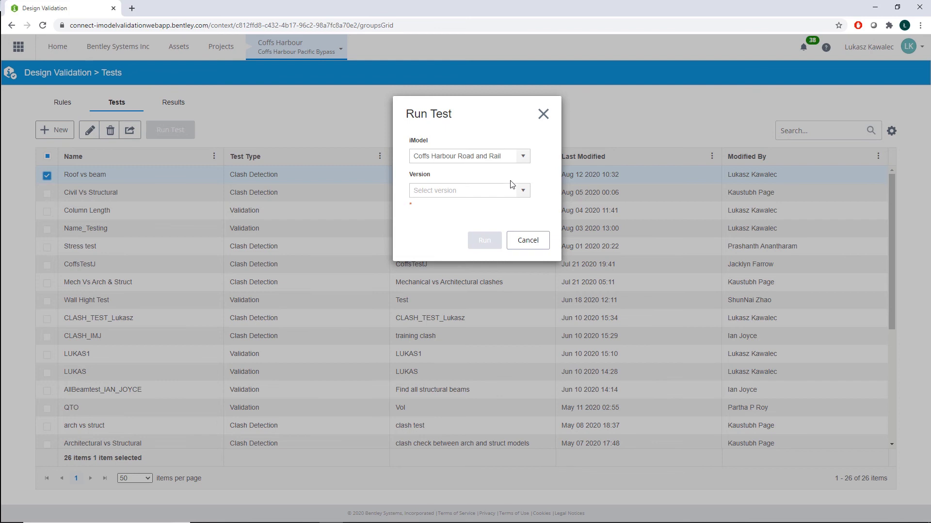
left_click(523, 191)
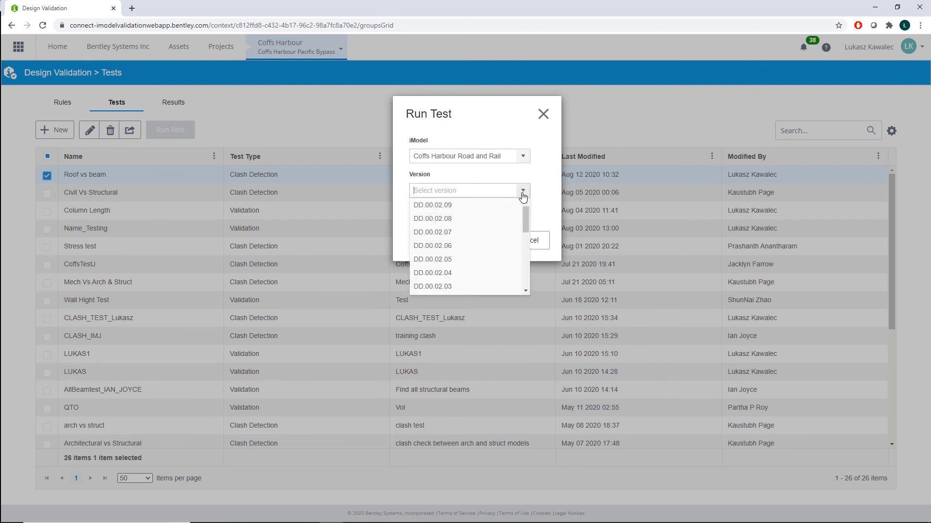
left_click(482, 206)
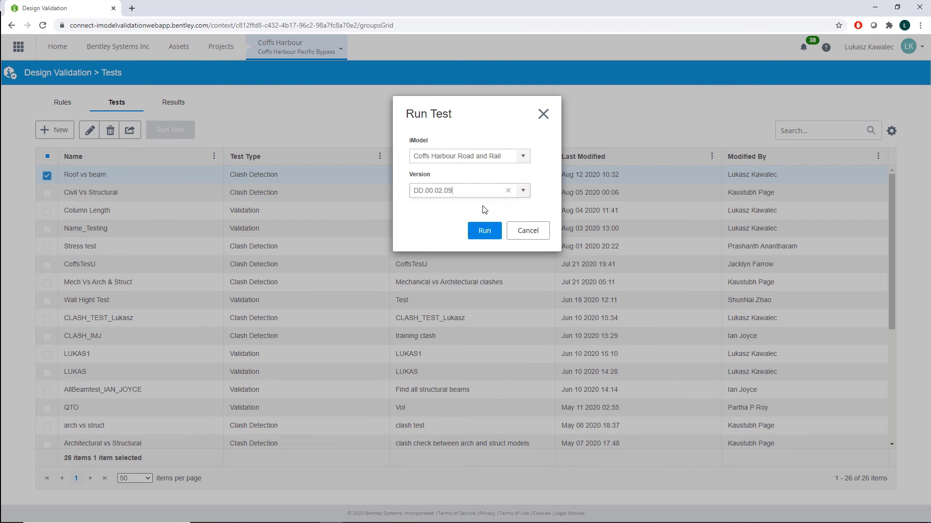
left_click(492, 234)
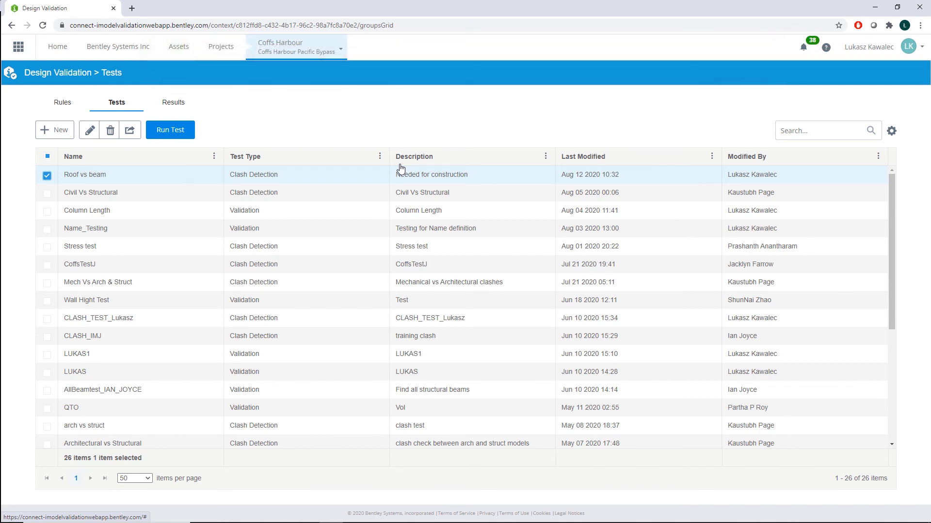
left_click(177, 108)
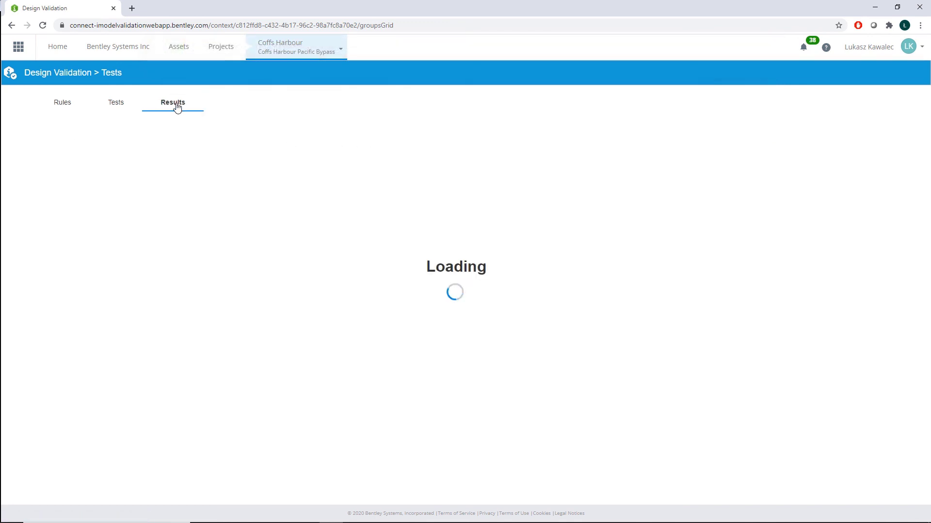